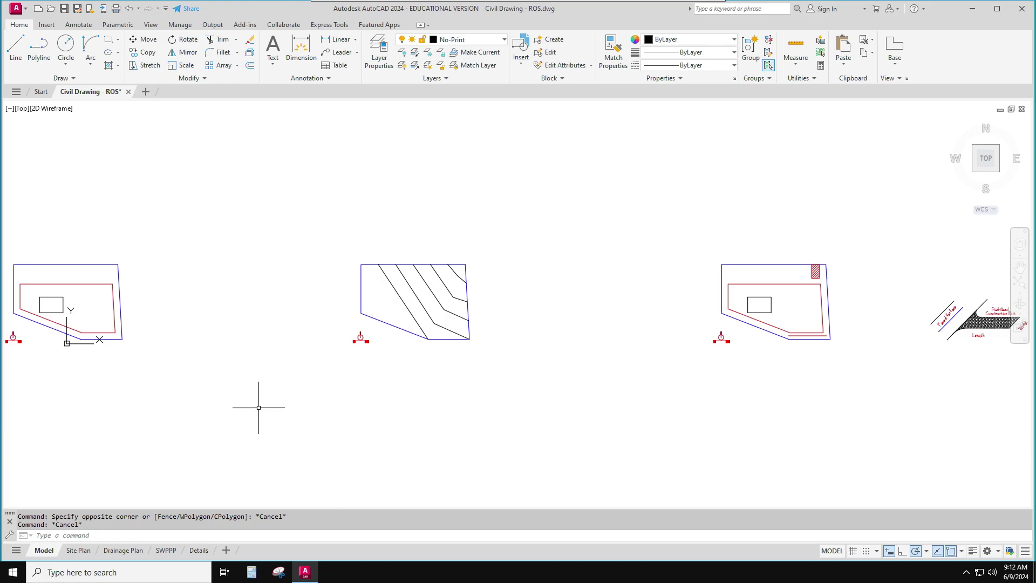
Step: Pan over to the construction exit detail, then zoom extents to fit all four drawings
middle_click_drag(254, 406, 327, 413)
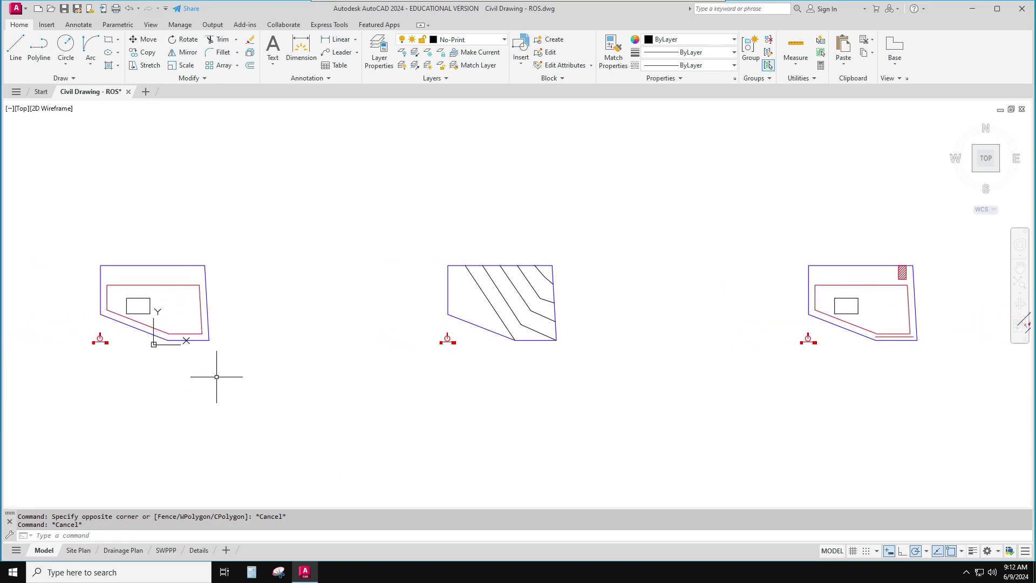
middle_click(140, 368)
middle_click_drag(556, 417, 375, 419)
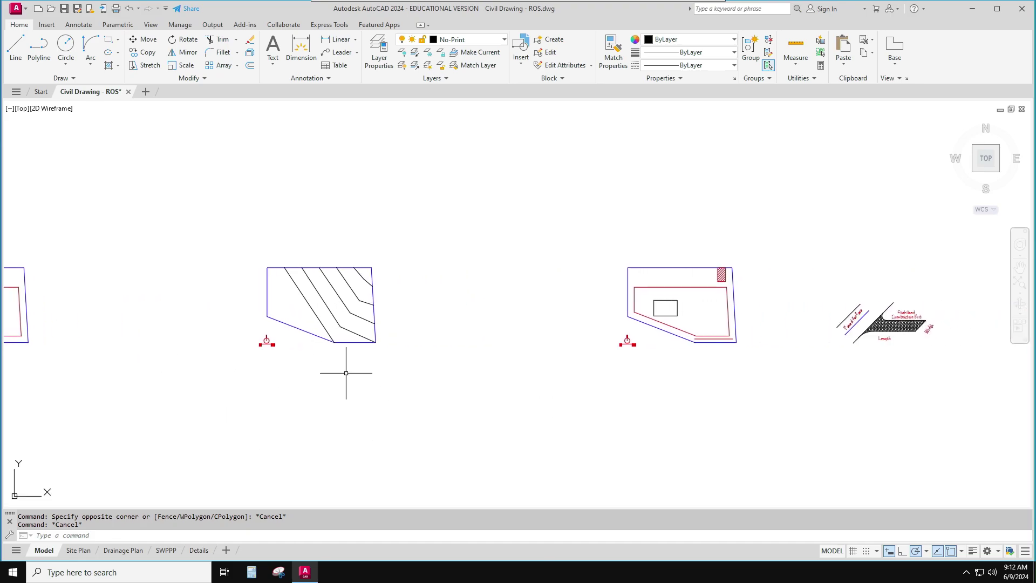
middle_click(342, 364)
mouse_move(639, 381)
middle_mouse_down()
mouse_move(765, 387)
mouse_move(426, 384)
middle_mouse_up()
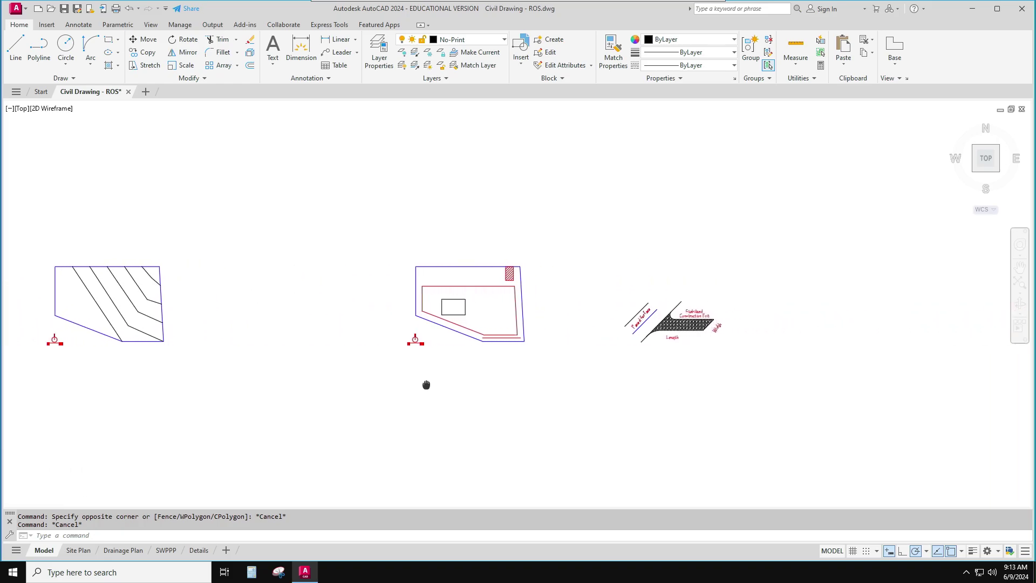
middle_click(480, 343)
middle_click_drag(699, 377, 619, 385)
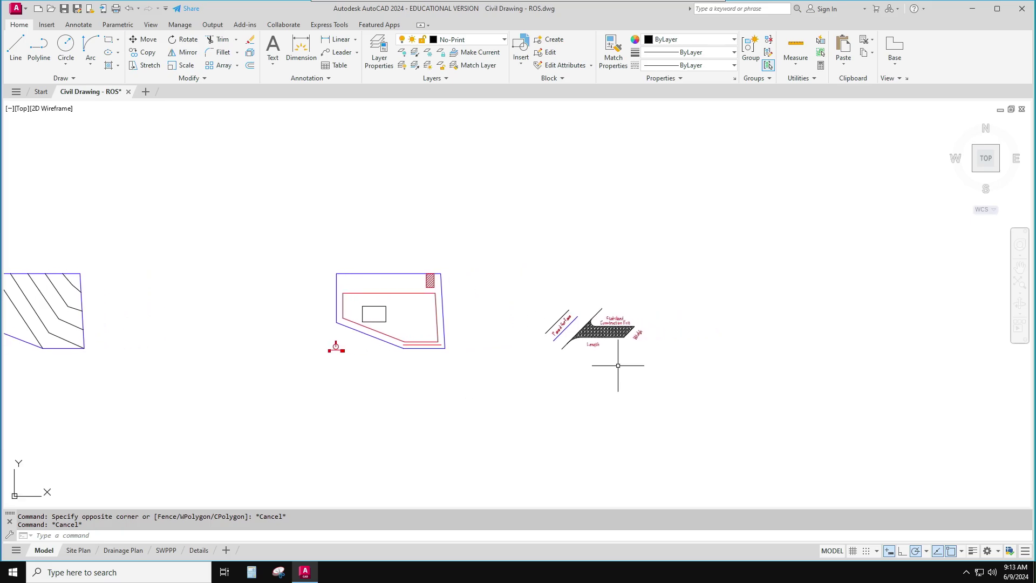
scroll(618, 364, "up", 3)
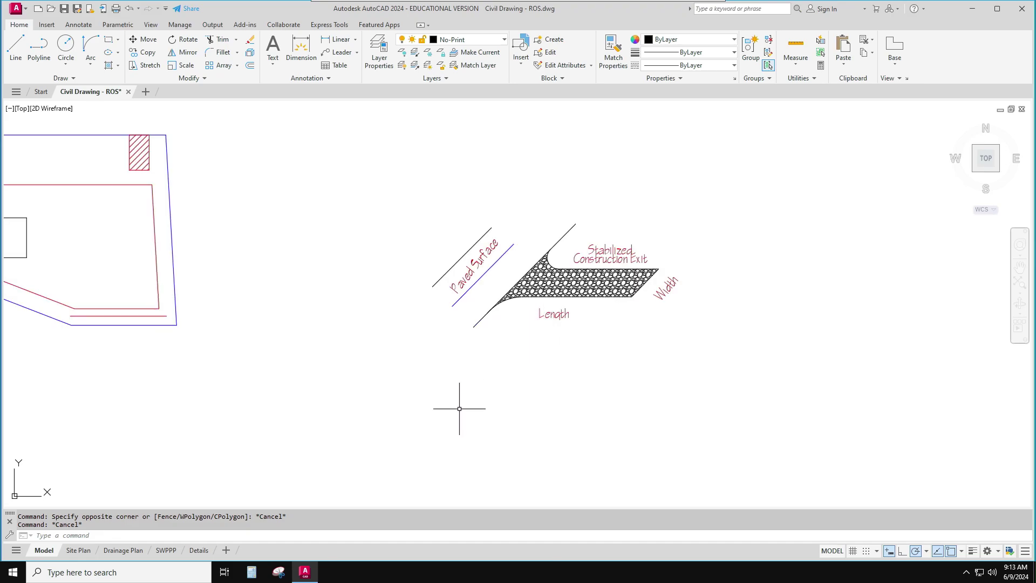
scroll(393, 405, "down", 2)
scroll(392, 405, "down", 1)
middle_click(392, 405)
middle_click(393, 405)
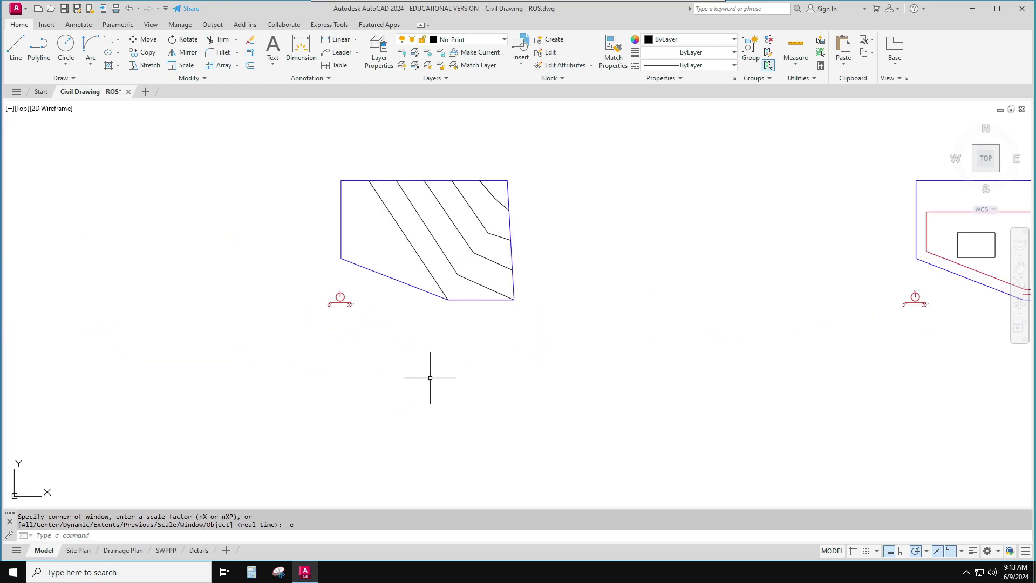
middle_click(445, 363)
middle_click(446, 364)
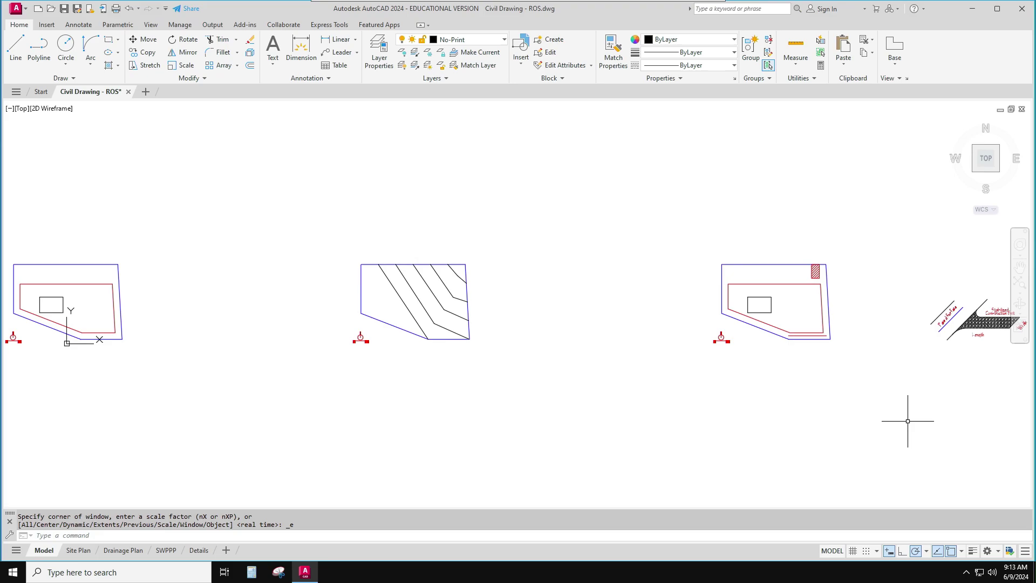
scroll(248, 431, "up", 2)
mouse_move(165, 550)
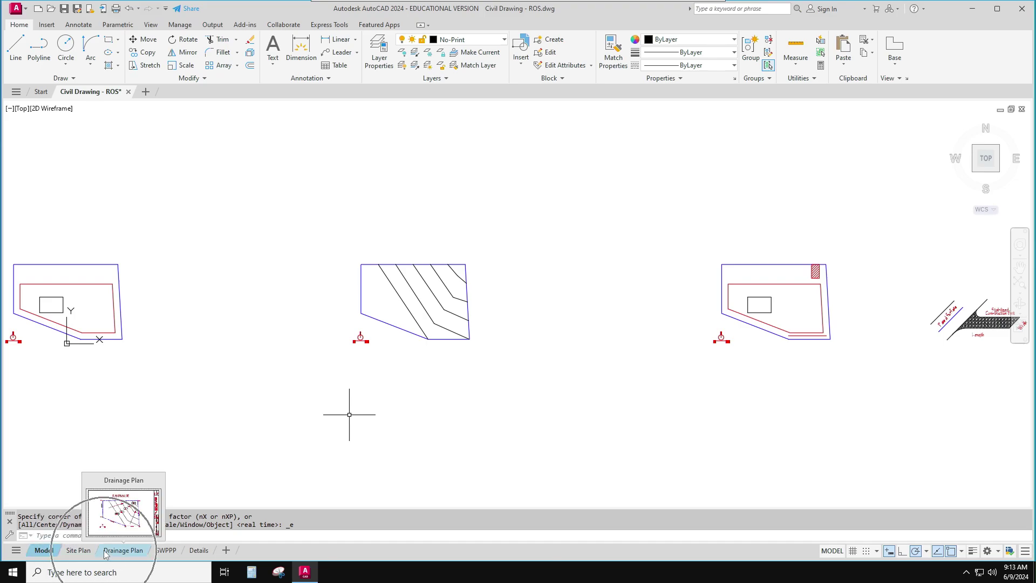
Step: Open the Site Plan layout, briefly stepping into its viewport and back to paper space
left_click(164, 553)
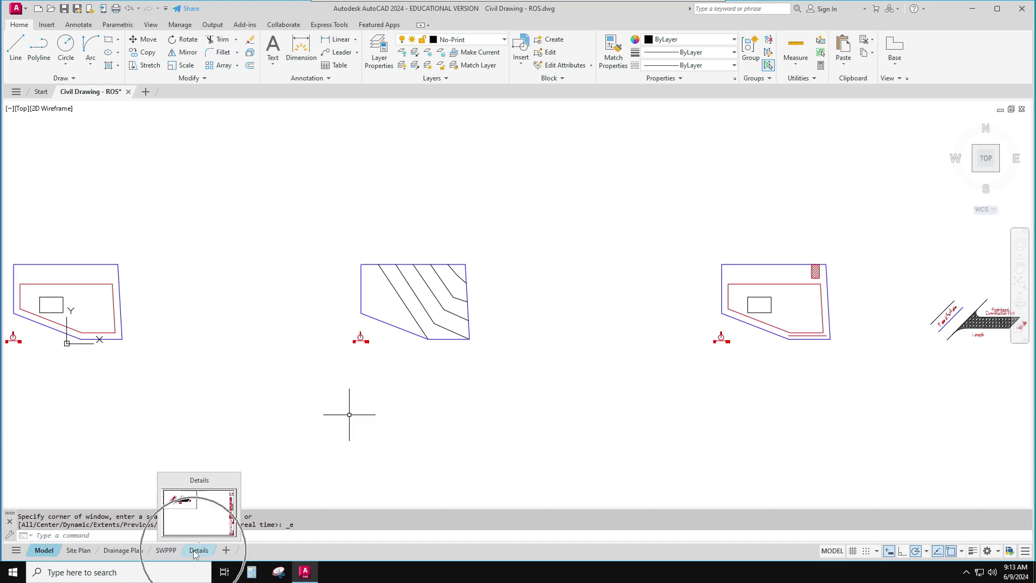
left_click(79, 551)
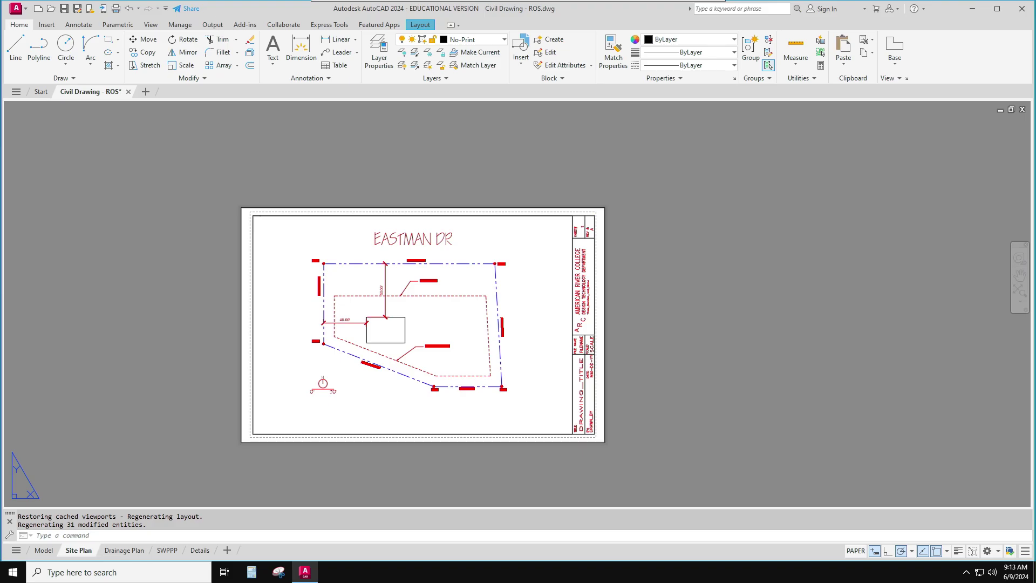
scroll(365, 366, "up", 6)
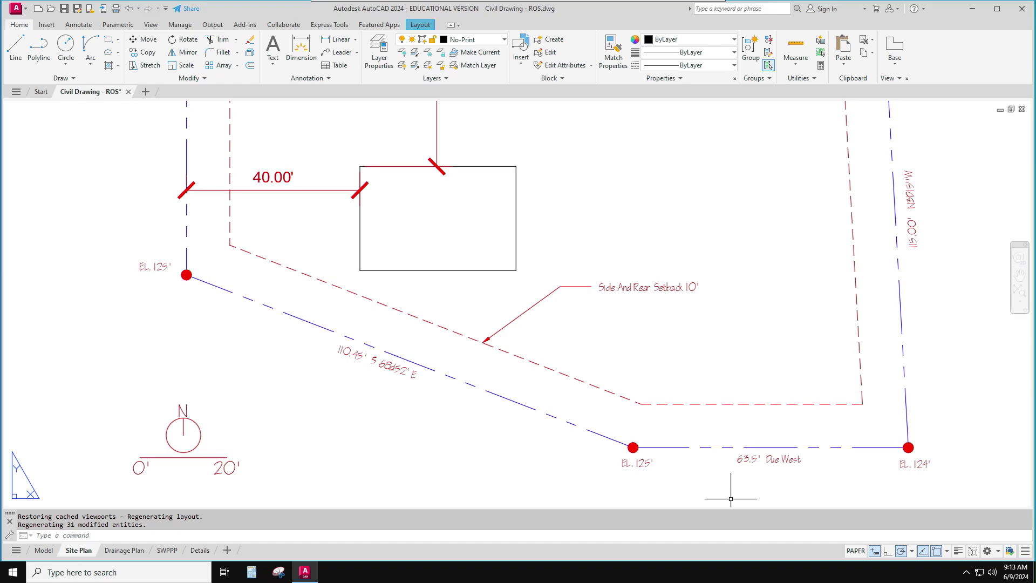
scroll(497, 477, "down", 4)
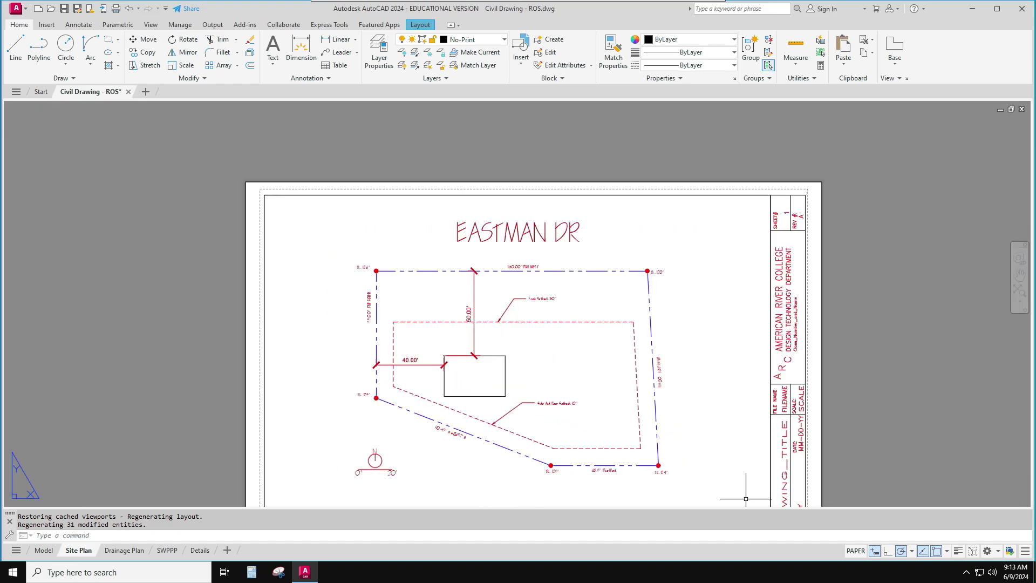
double_click(686, 484)
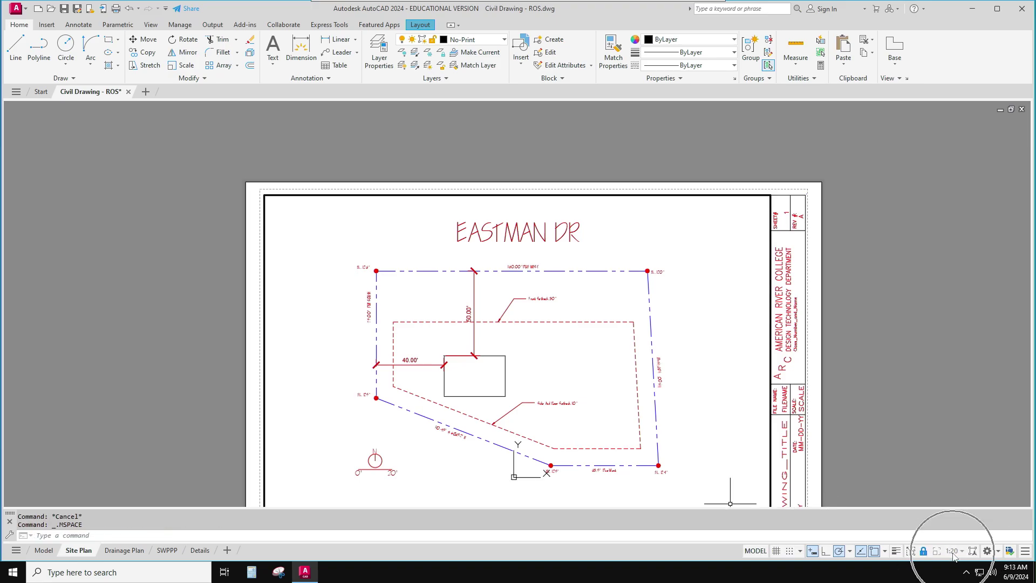
left_click(758, 552)
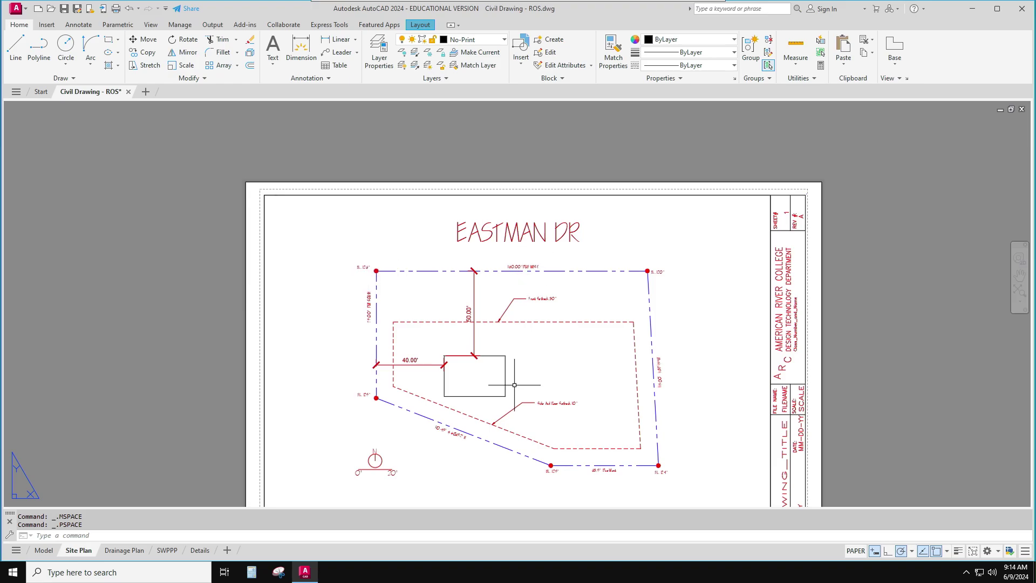
scroll(481, 381, "up", 2)
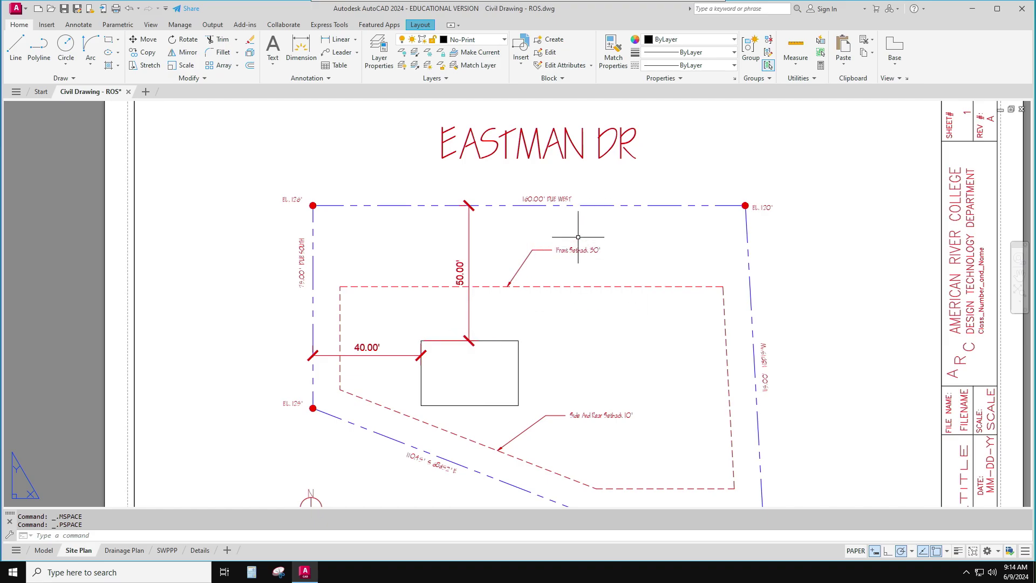
scroll(548, 199, "up", 4)
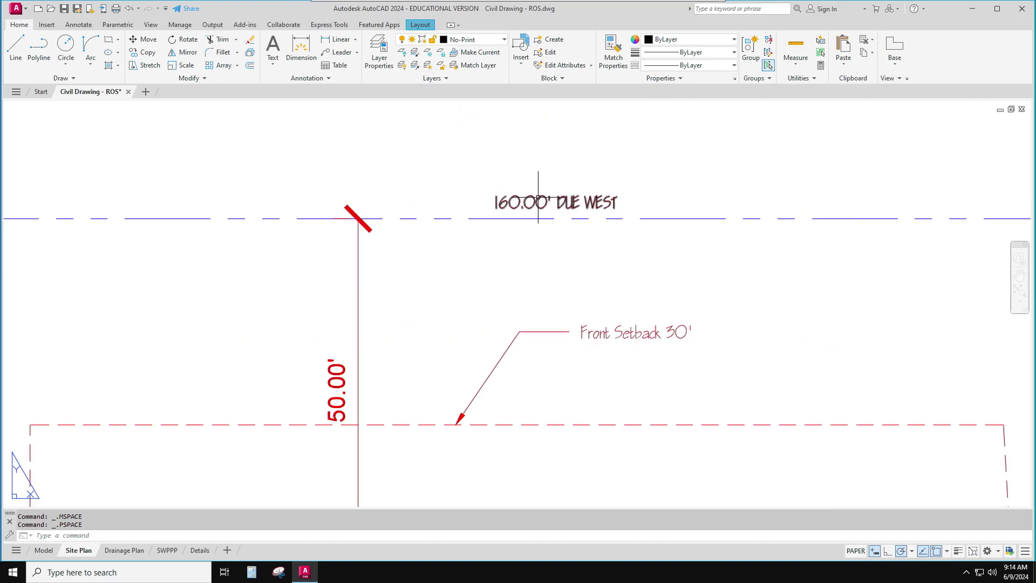
scroll(540, 199, "down", 4)
scroll(770, 191, "up", 4)
scroll(770, 190, "up", 2)
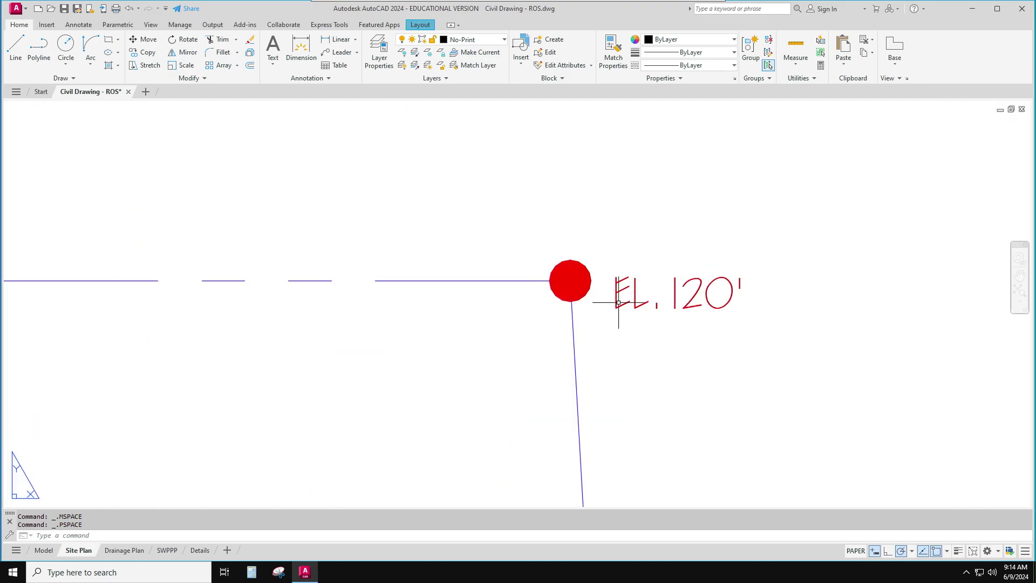
scroll(638, 315, "down", 3)
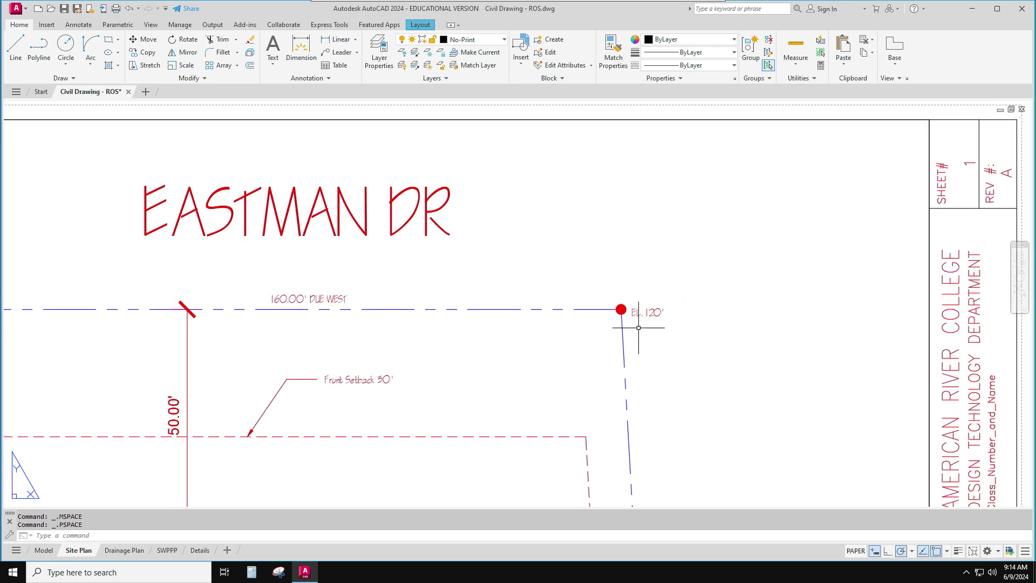
scroll(625, 324, "down", 2)
Step: Pan to center the full Site Plan sheet with the EASTMAN DR lot and title block
middle_click_drag(575, 412, 583, 271)
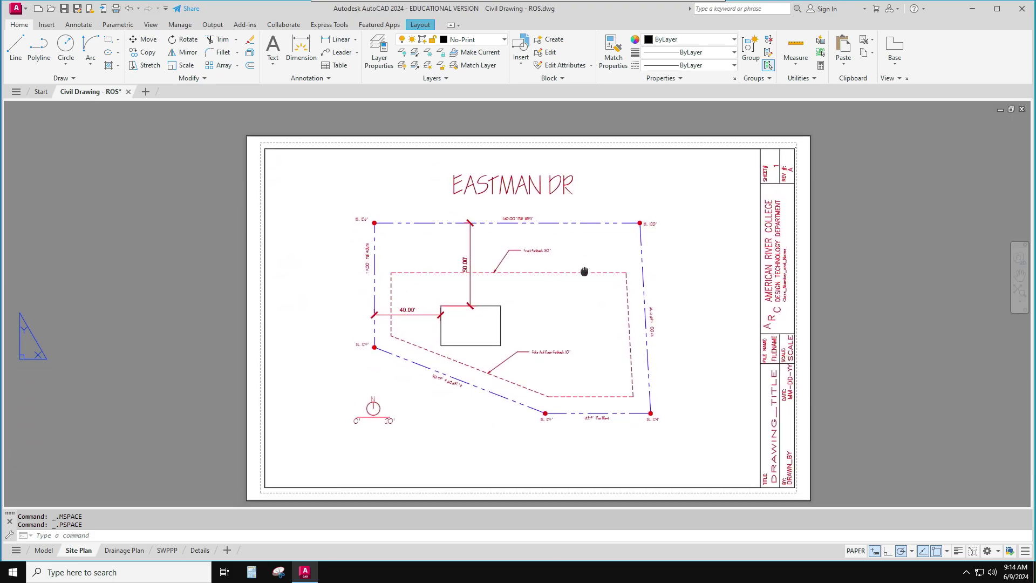
scroll(369, 411, "up", 3)
scroll(392, 370, "up", 2)
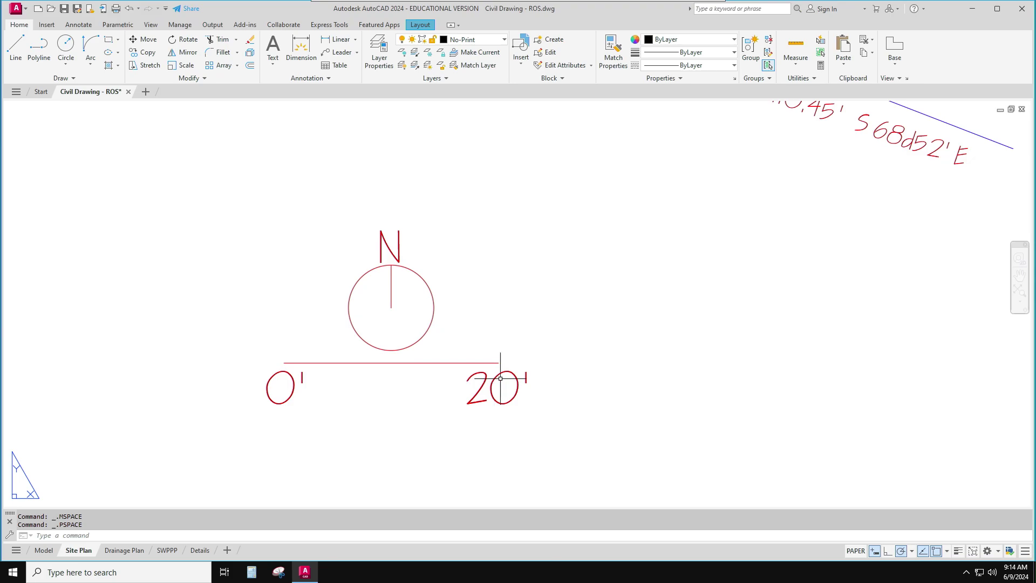
scroll(535, 374, "down", 4)
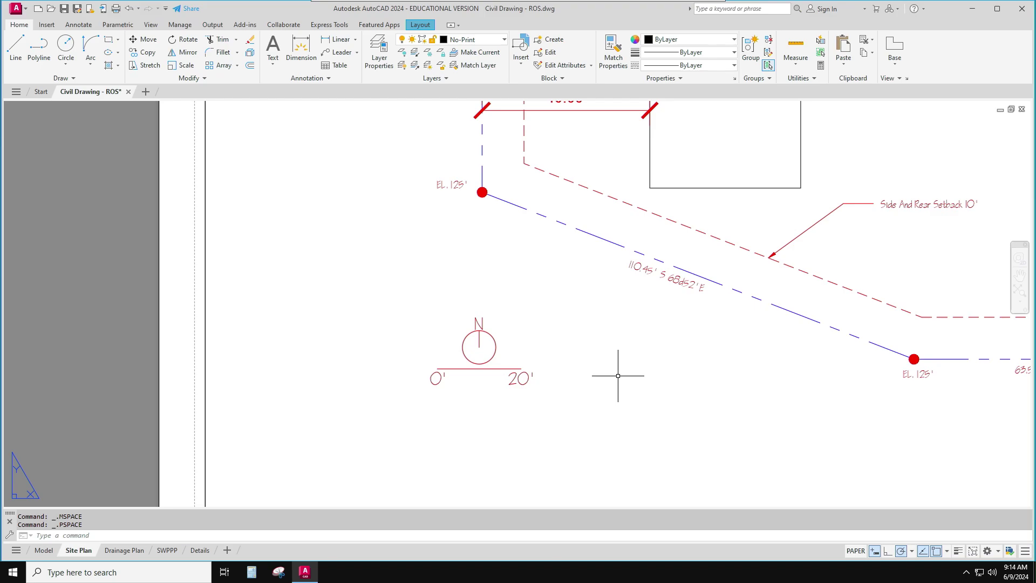
scroll(618, 375, "down", 2)
mouse_move(618, 370)
middle_mouse_down()
mouse_move(497, 389)
mouse_move(408, 386)
middle_mouse_up()
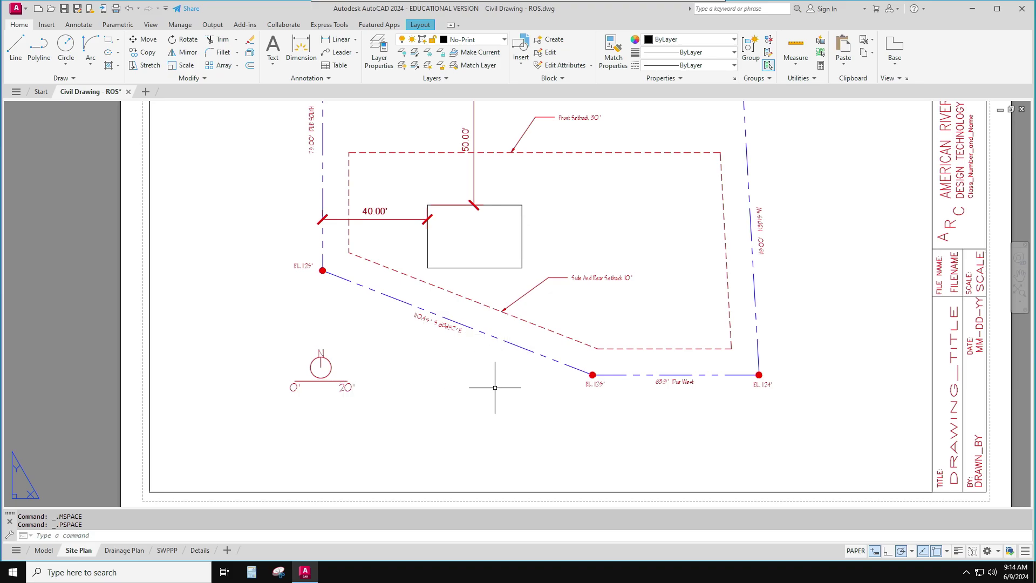
scroll(496, 386, "down", 2)
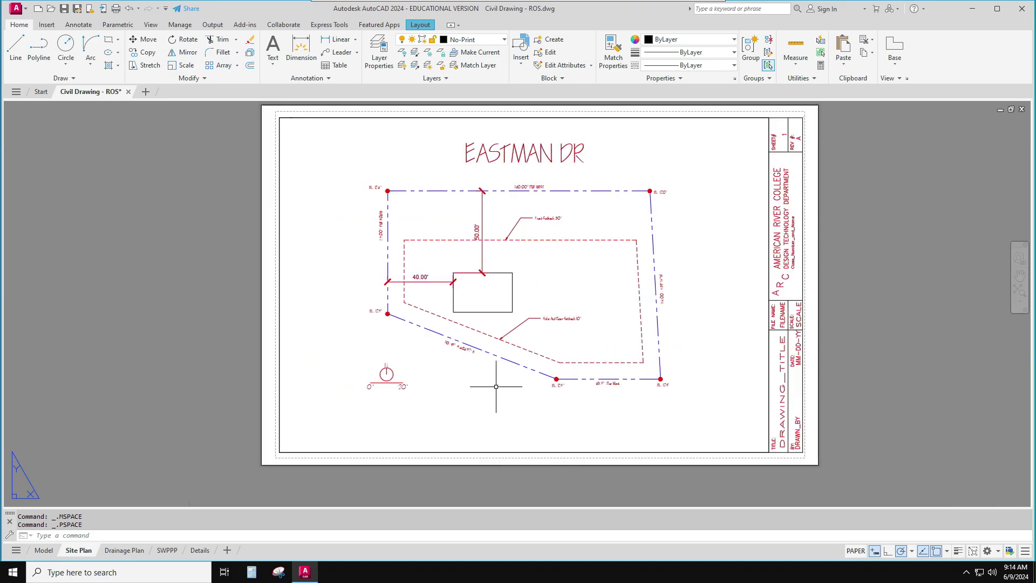
middle_click_drag(492, 386, 474, 409)
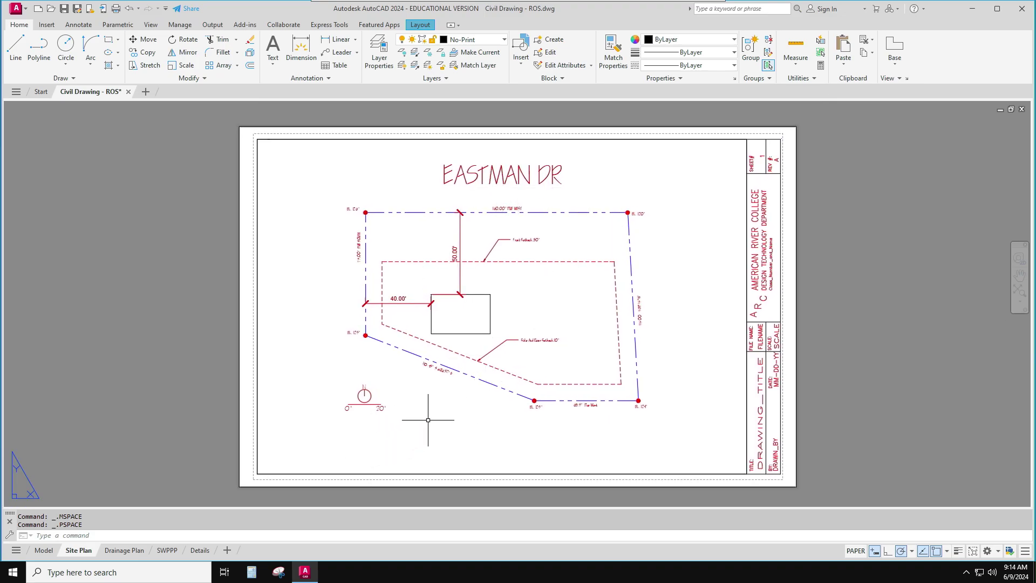
Step: Show the Drainage Plan layout, glancing back at the Site Plan before returning
left_click(123, 550)
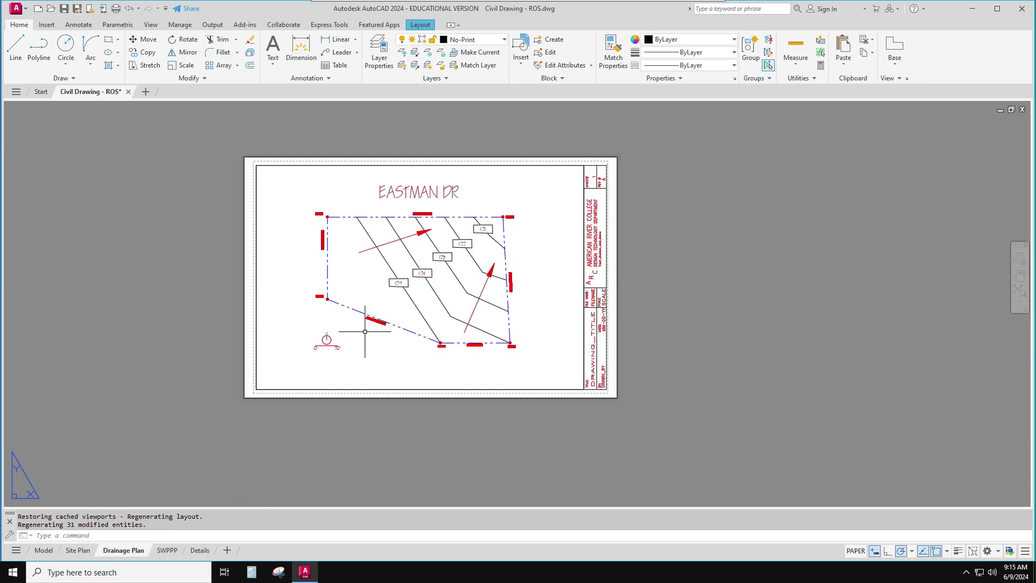
scroll(421, 258, "up", 3)
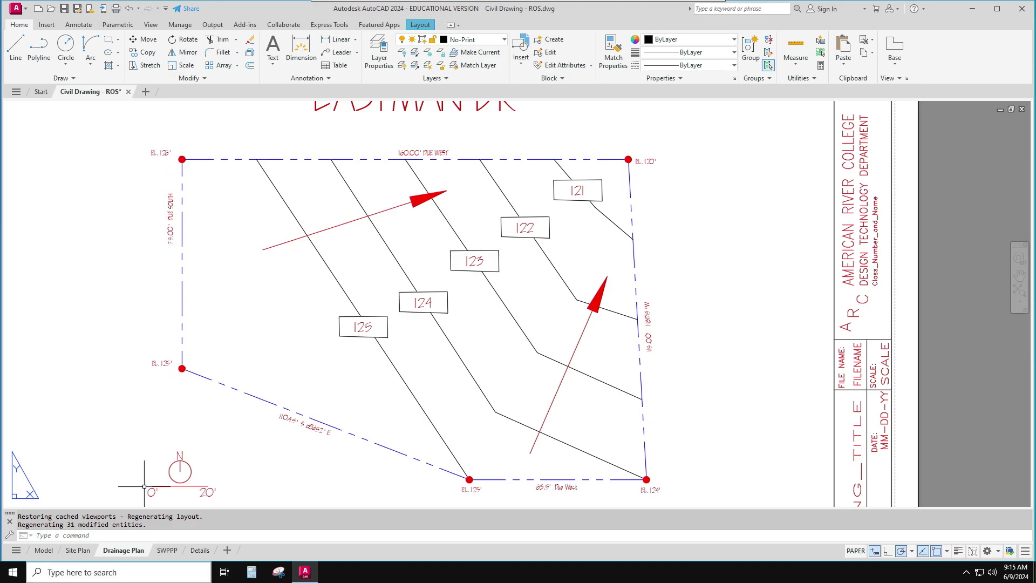
left_click(79, 550)
left_click(122, 550)
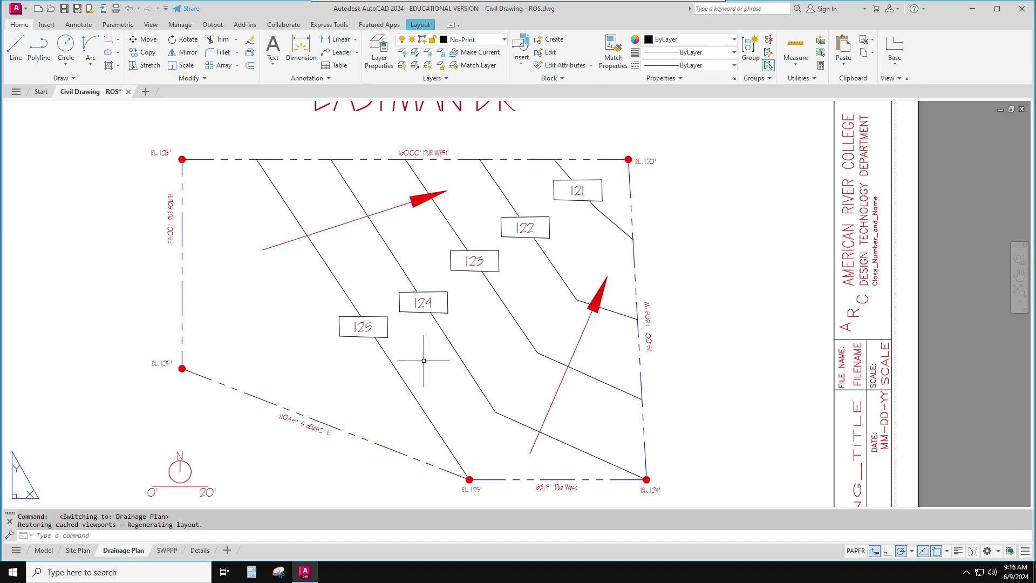
scroll(423, 360, "down", 2)
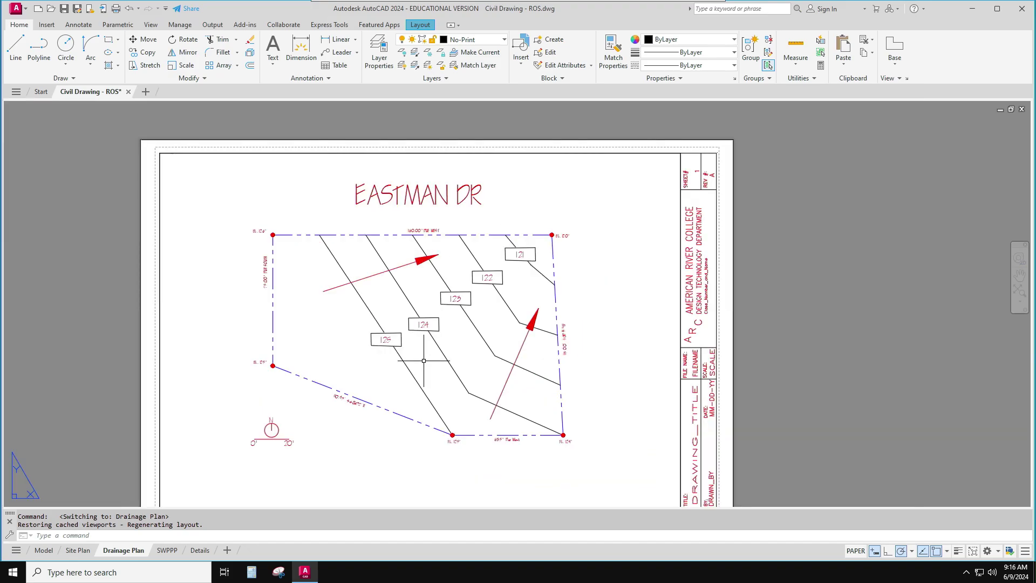
Step: Show the SWPPP layout and pan to see its whole site plan
left_click(167, 551)
scroll(404, 358, "up", 5)
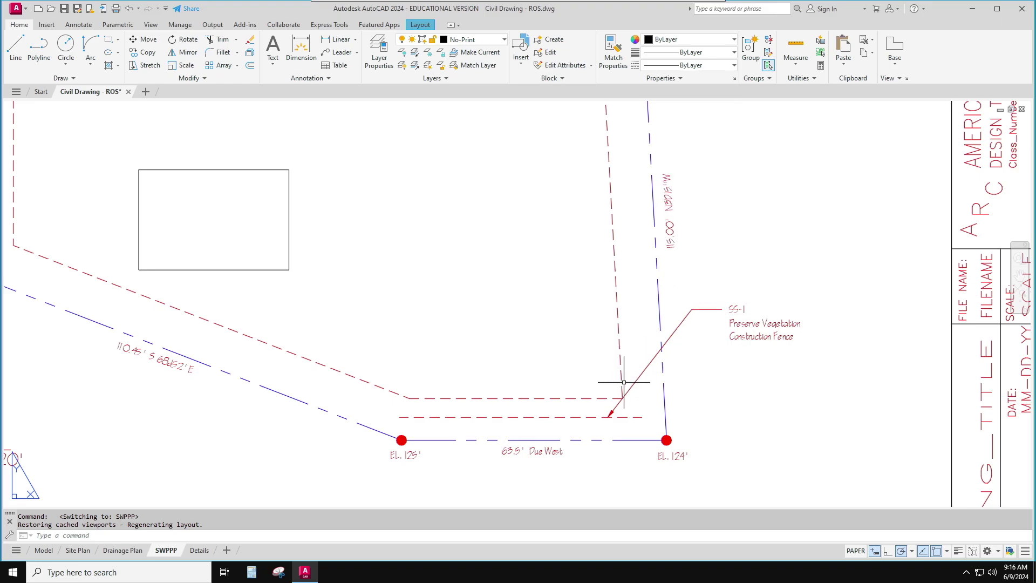
scroll(608, 406, "down", 3)
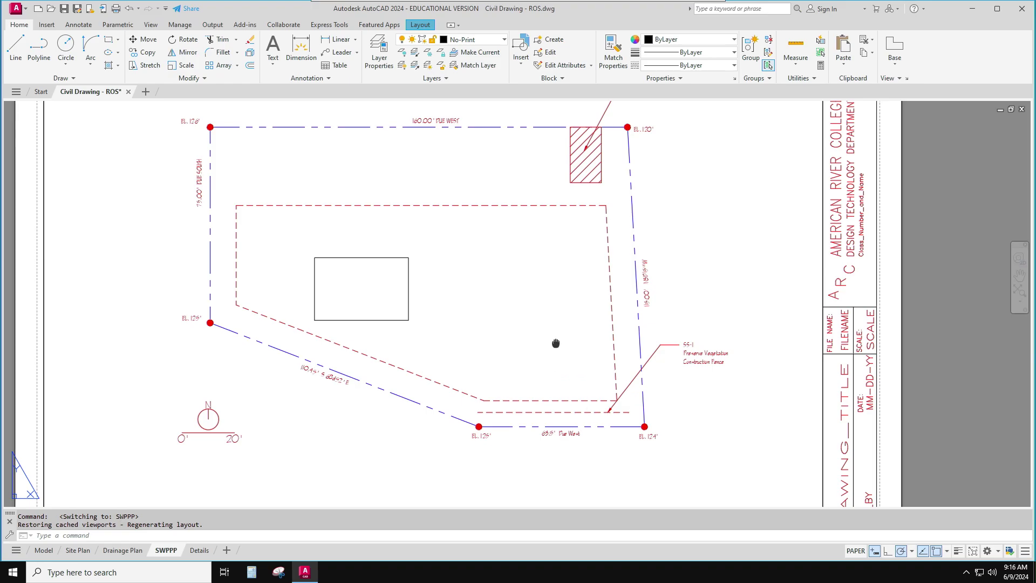
middle_click_drag(556, 342, 586, 402)
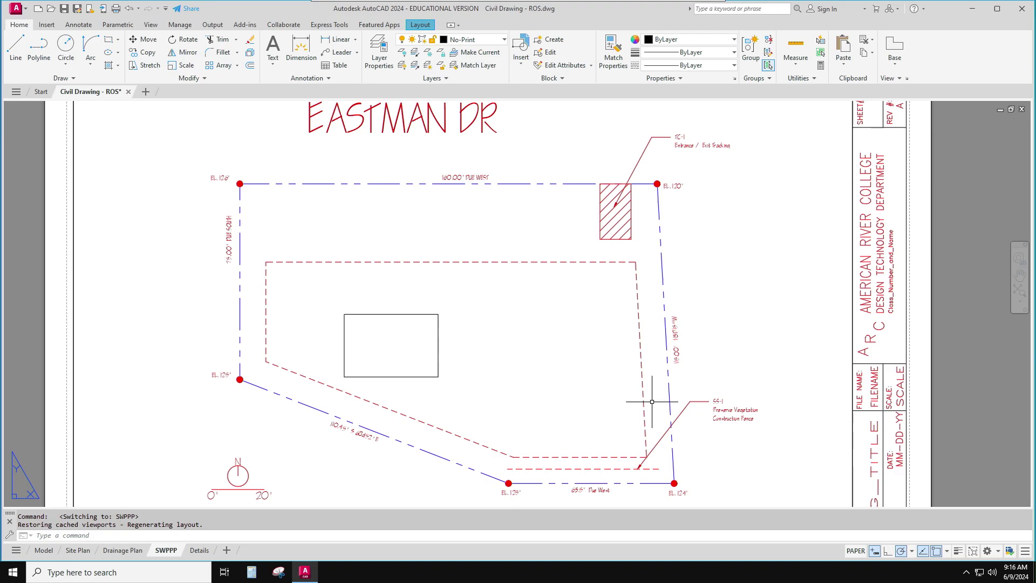
Step: Show the Details layout and shift the sheet slightly left
left_click(199, 551)
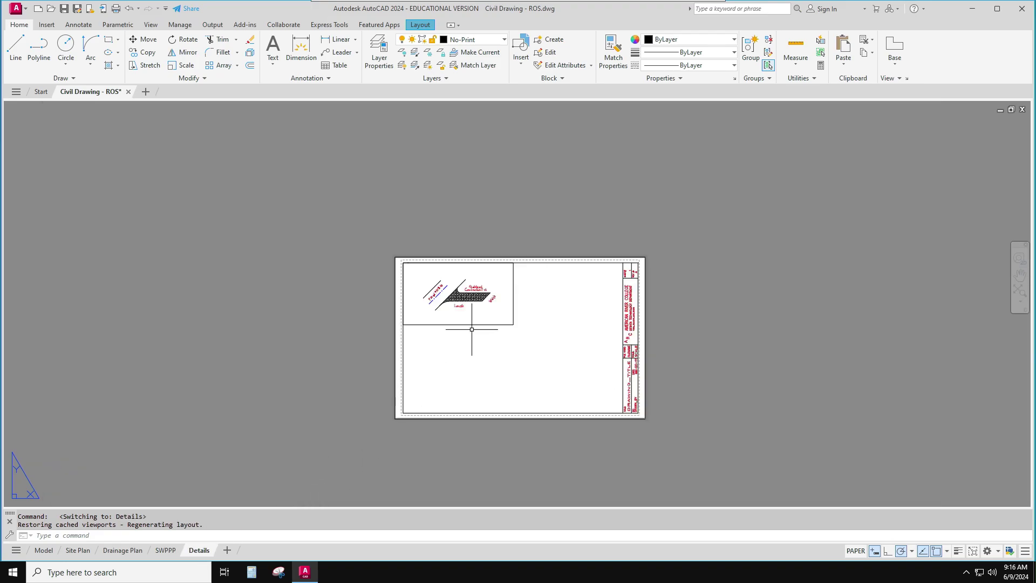
scroll(471, 324, "up", 4)
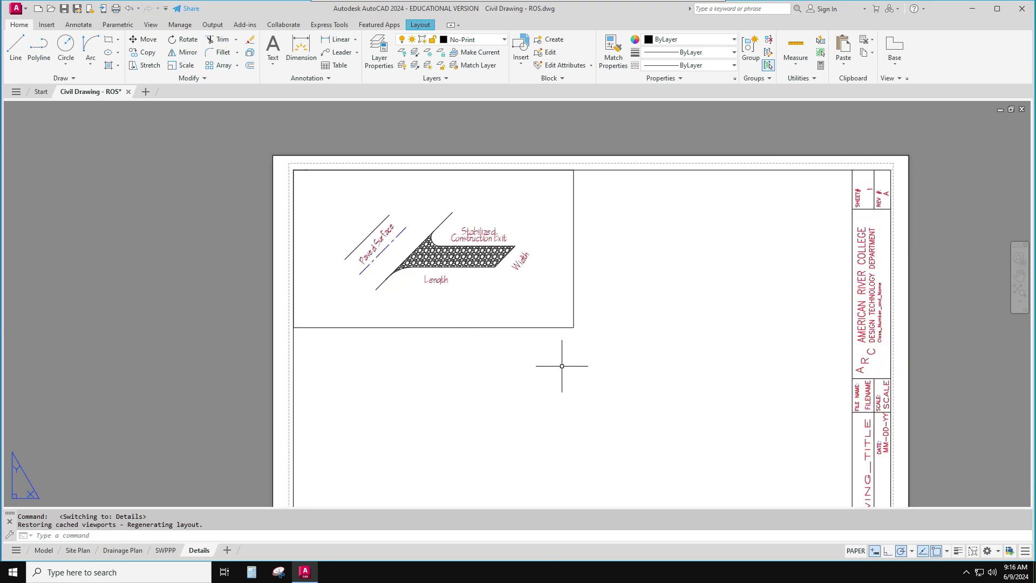
left_click(498, 326)
scroll(626, 316, "down", 2)
middle_click_drag(627, 313, 592, 313)
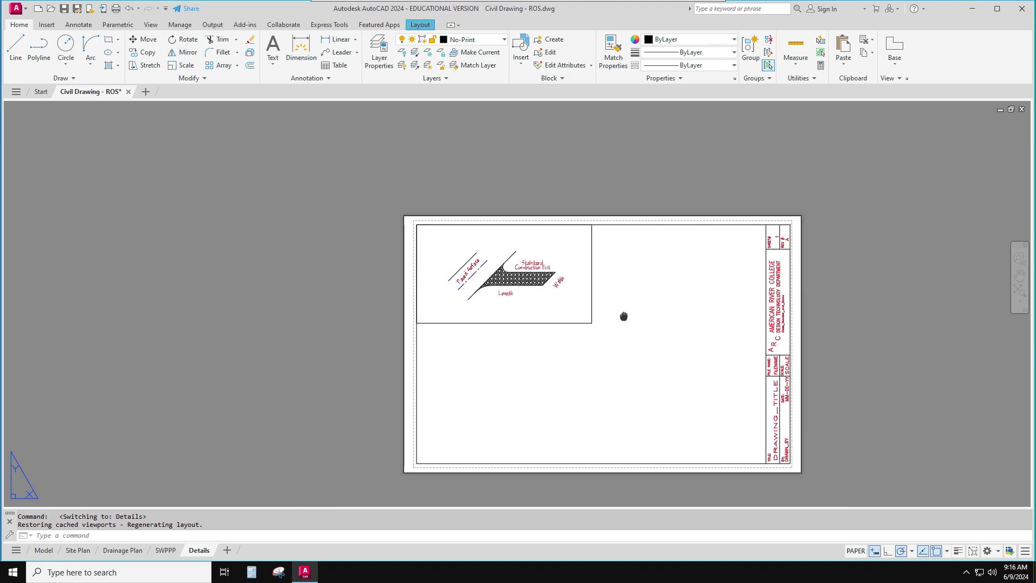
scroll(588, 313, "up", 2)
Step: Inspect the construction exit viewport's No-Print layer and 1:30 scale, cancelling a stray selection window
left_click(632, 280)
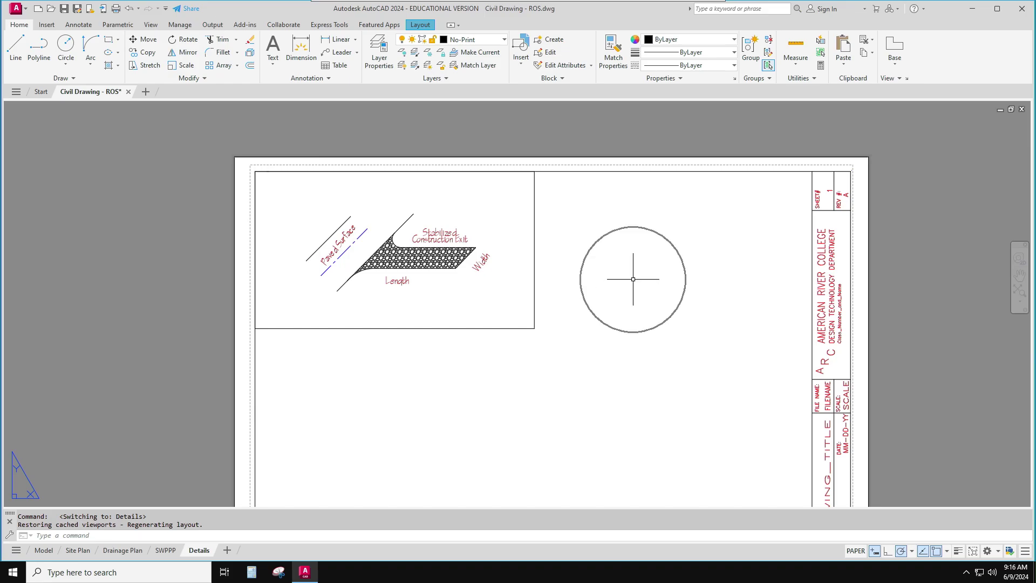
left_click(486, 383)
left_click(703, 429)
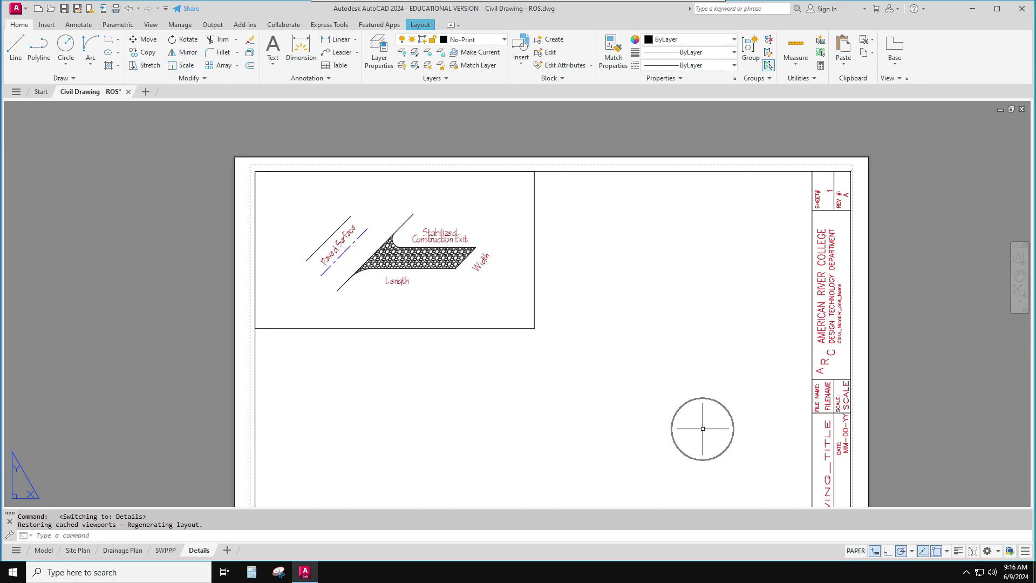
left_click(629, 279)
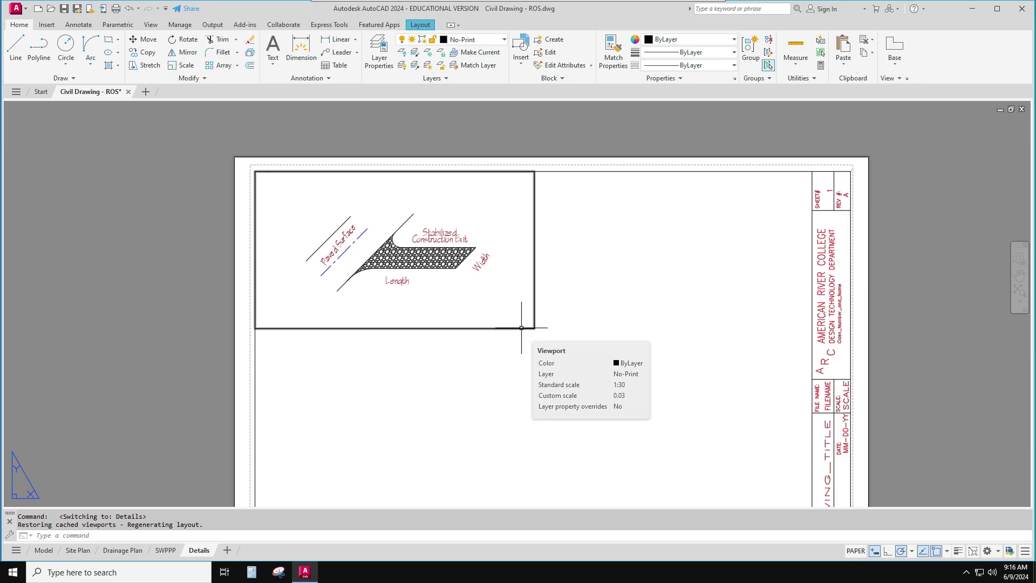
left_click(933, 327)
key("Escape")
key("Escape")
key("Escape")
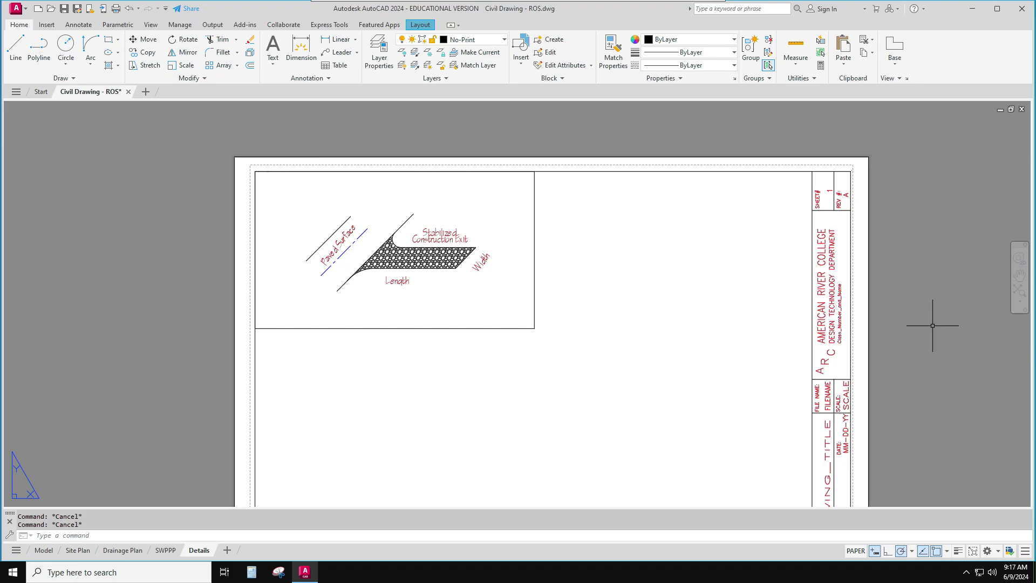